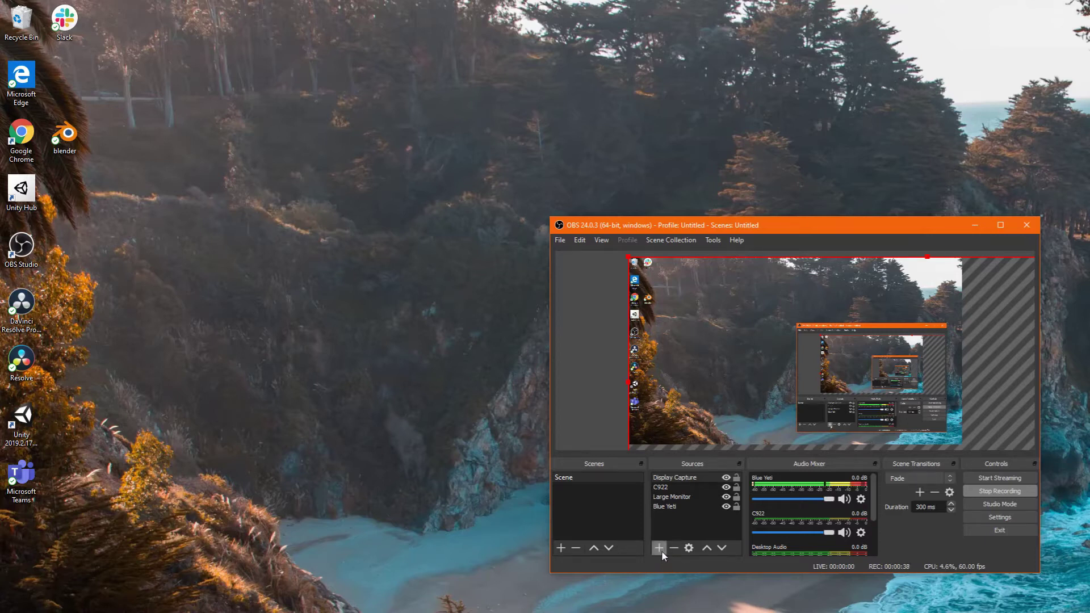
Add a Display Capture source with the default name Display Capture 2, keeping Display 1 selected.
right_click(676, 519)
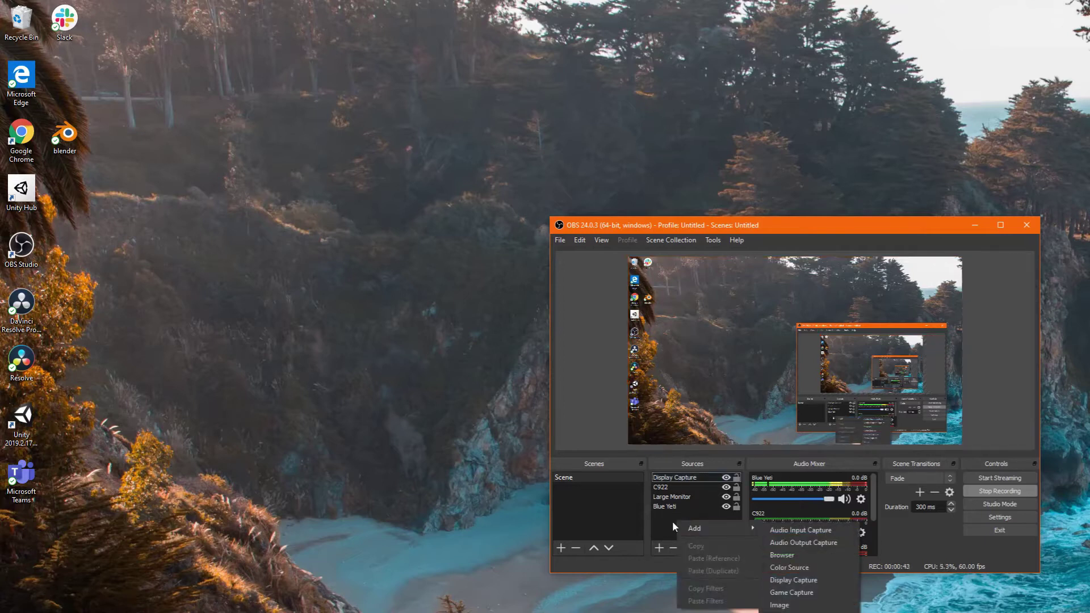
mouse_move(714, 530)
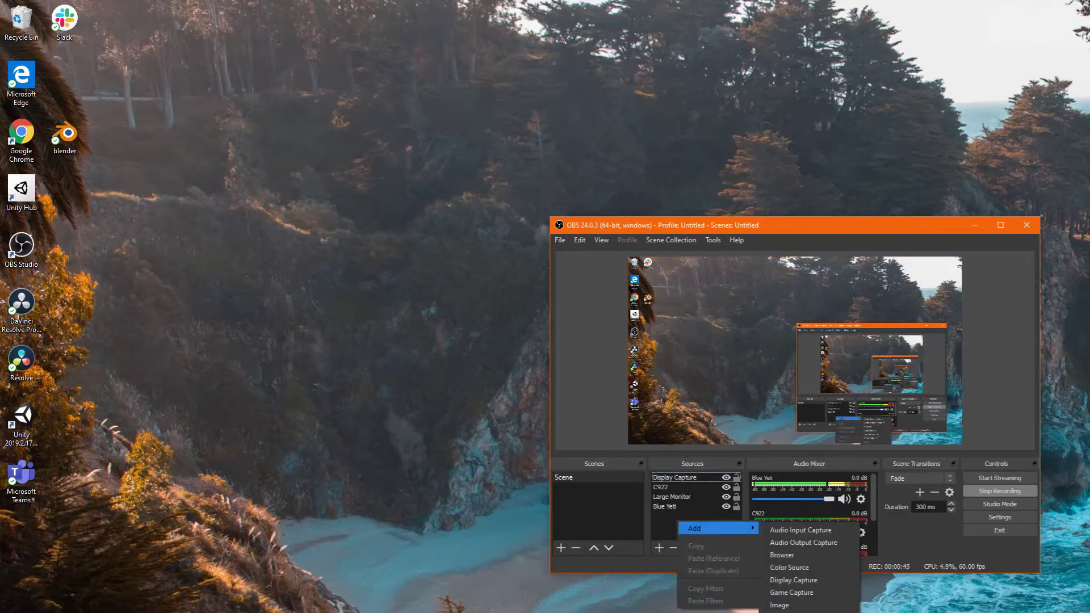
click(815, 579)
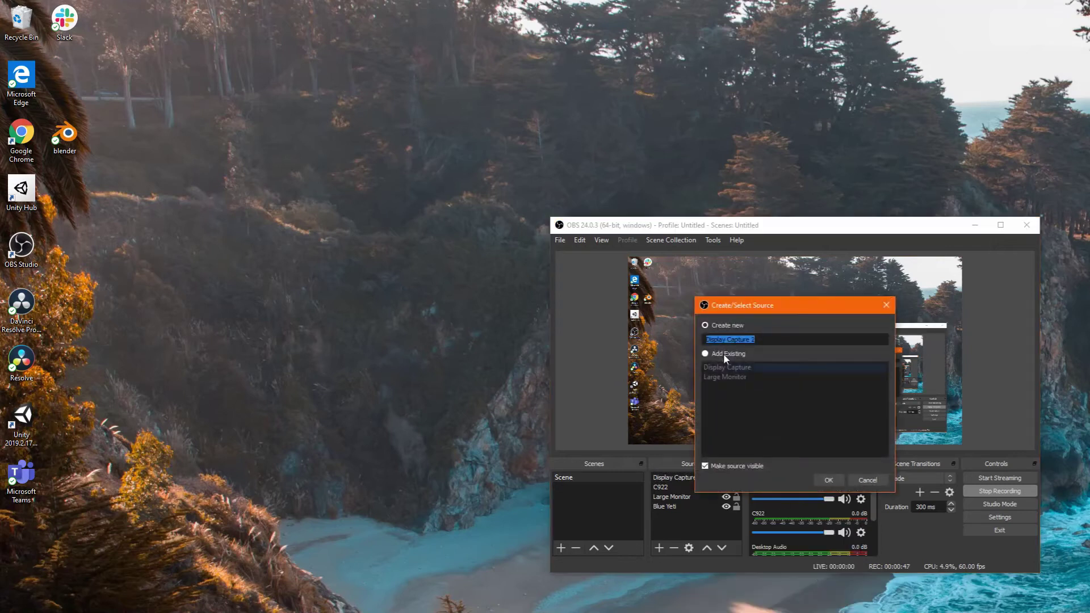
click(828, 481)
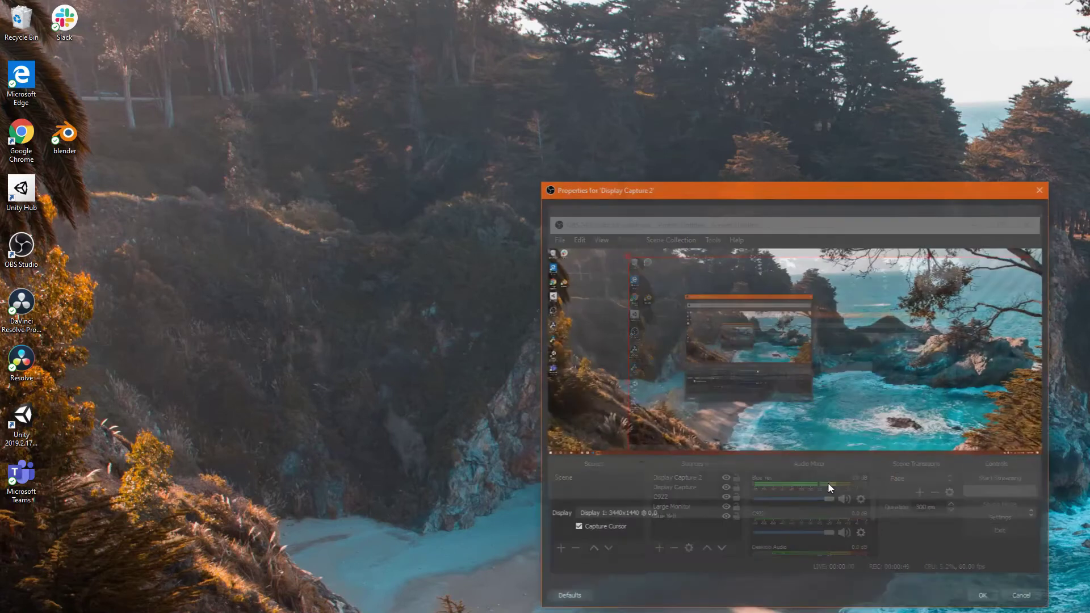
click(650, 516)
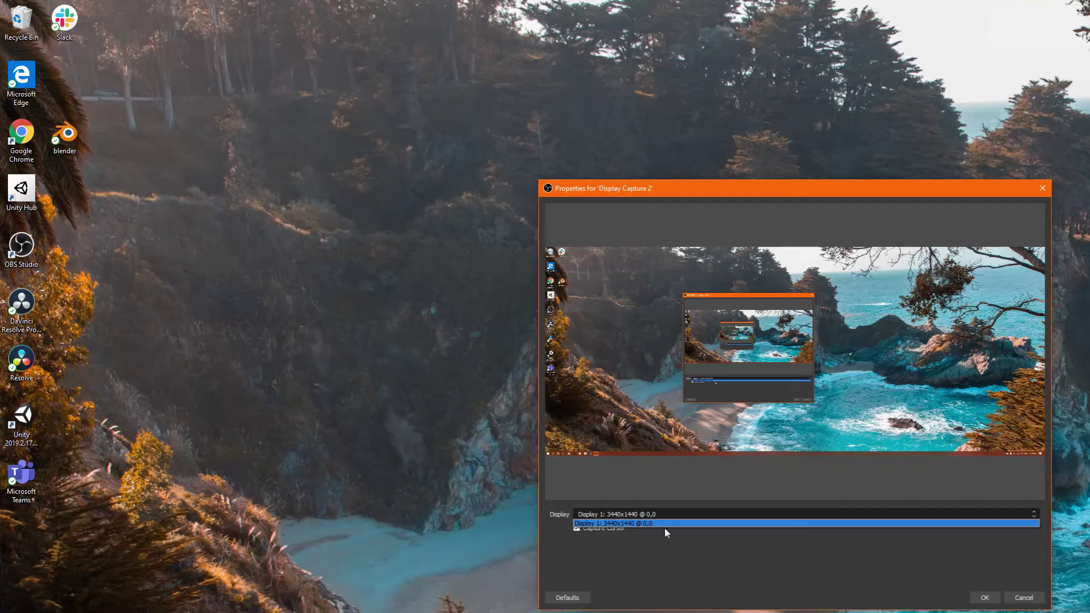
click(639, 537)
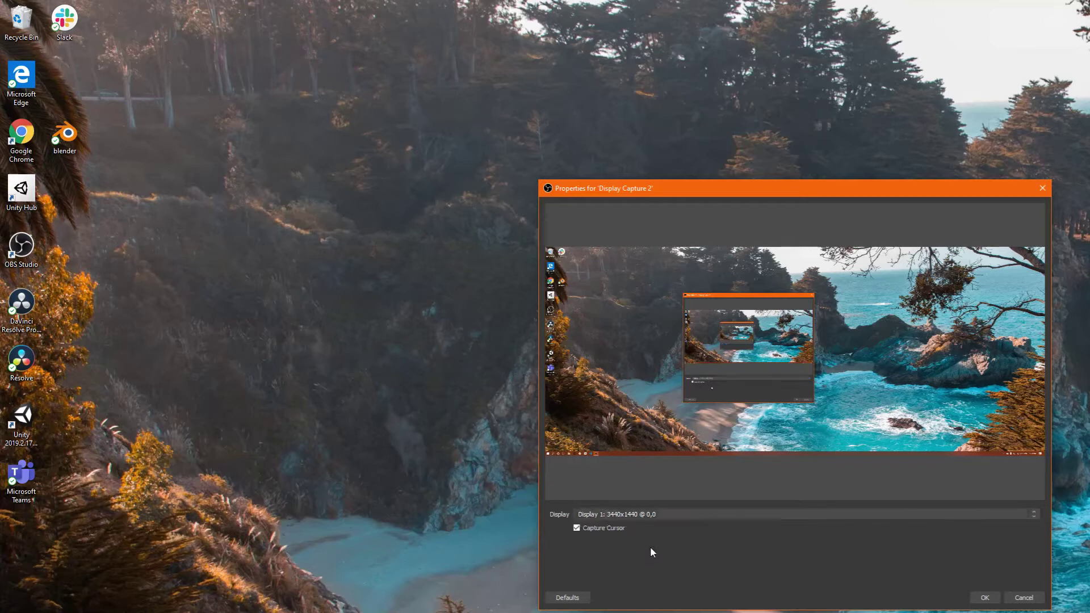
click(1023, 598)
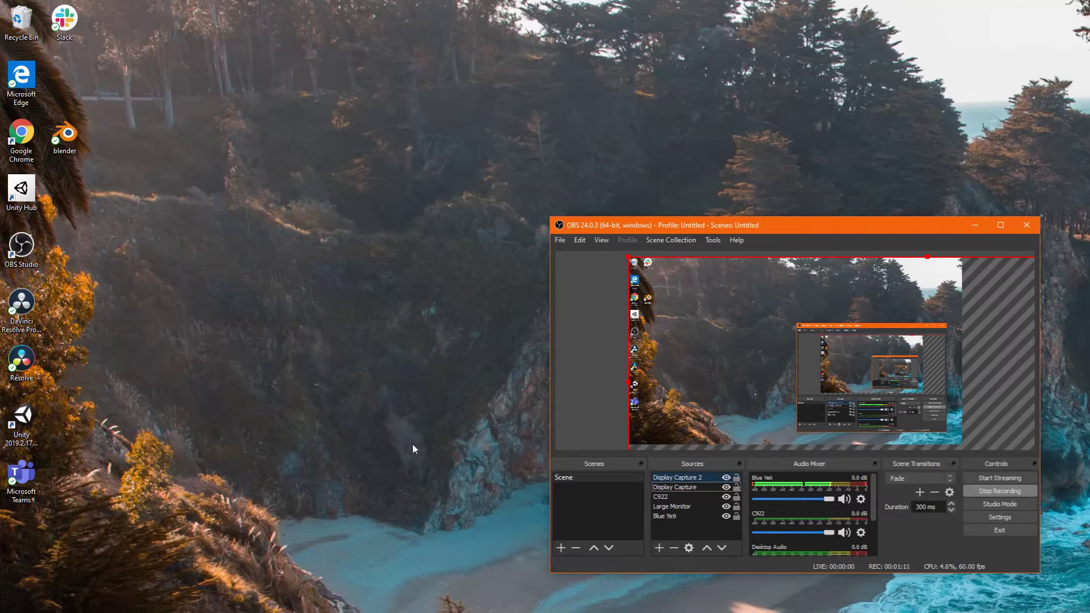
Set OBS Studio's preferred graphics processor to Integrated graphics under Manage 3D Settings > Program Settings.
right_click(380, 343)
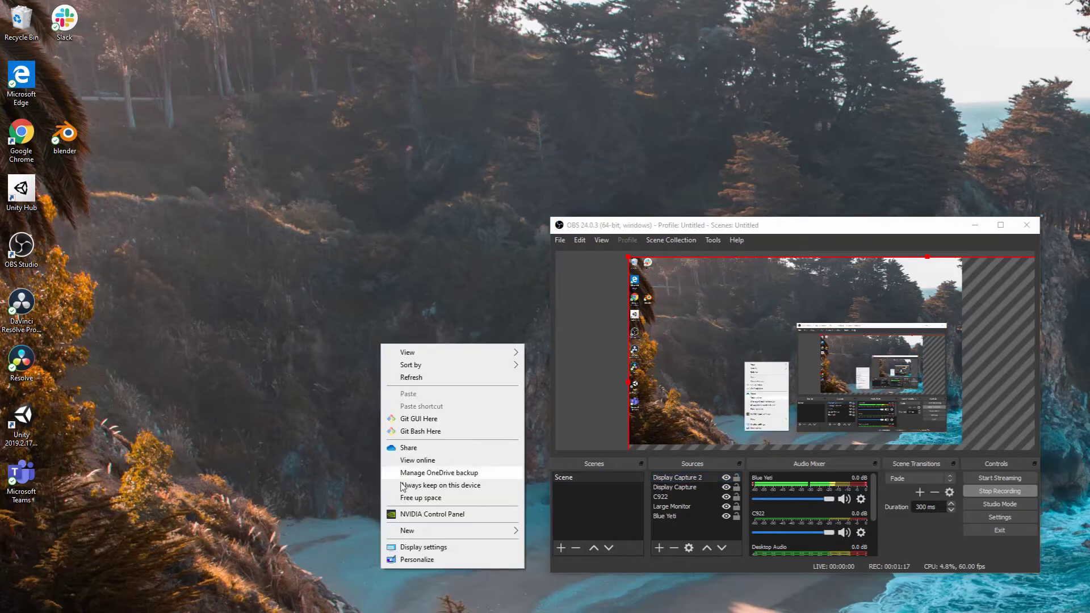
click(455, 514)
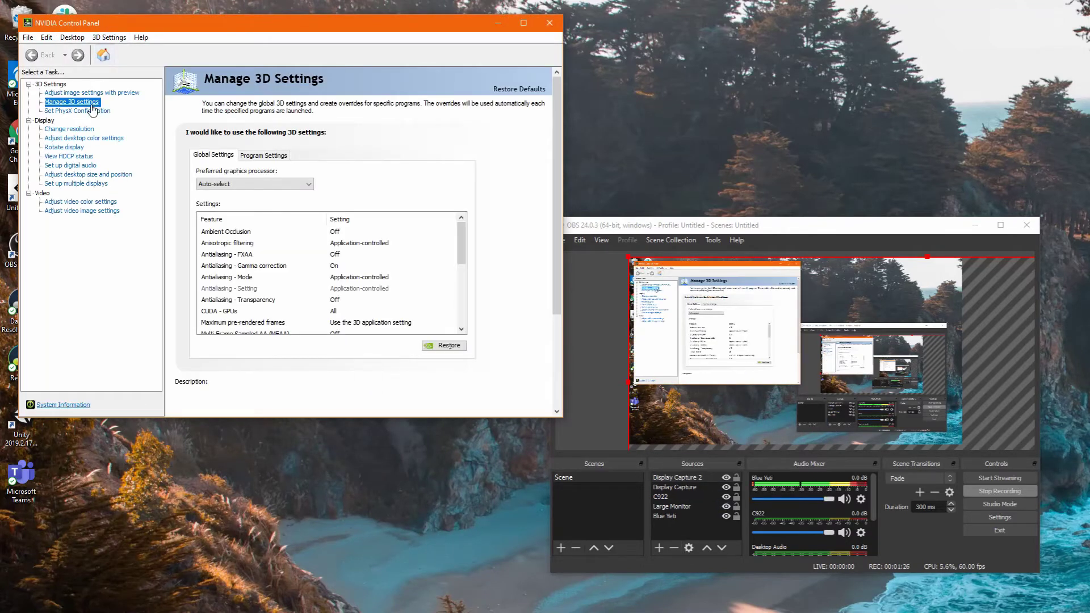
click(265, 158)
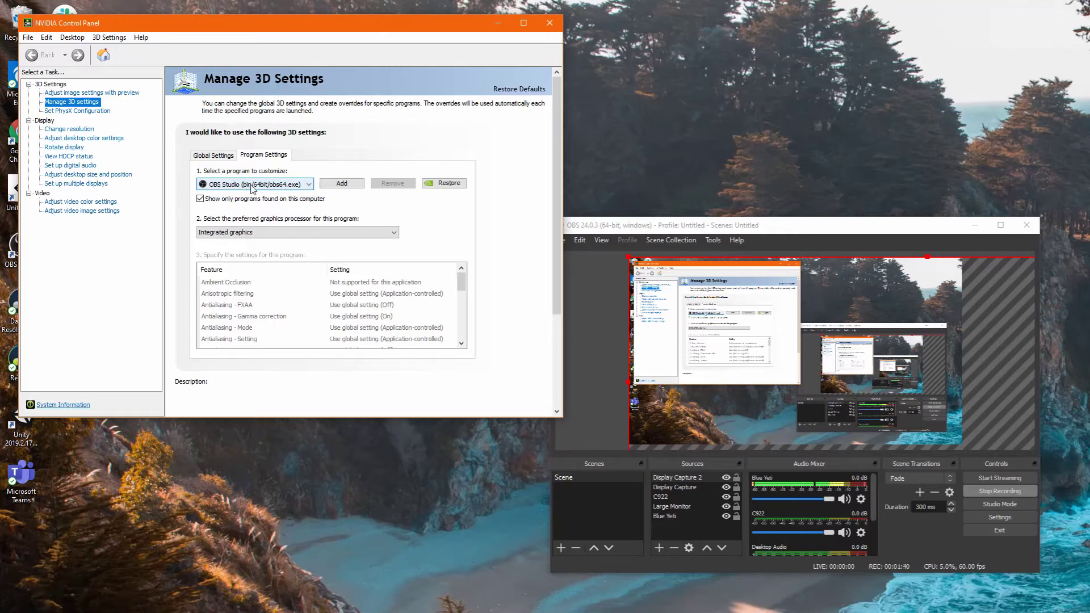
click(241, 234)
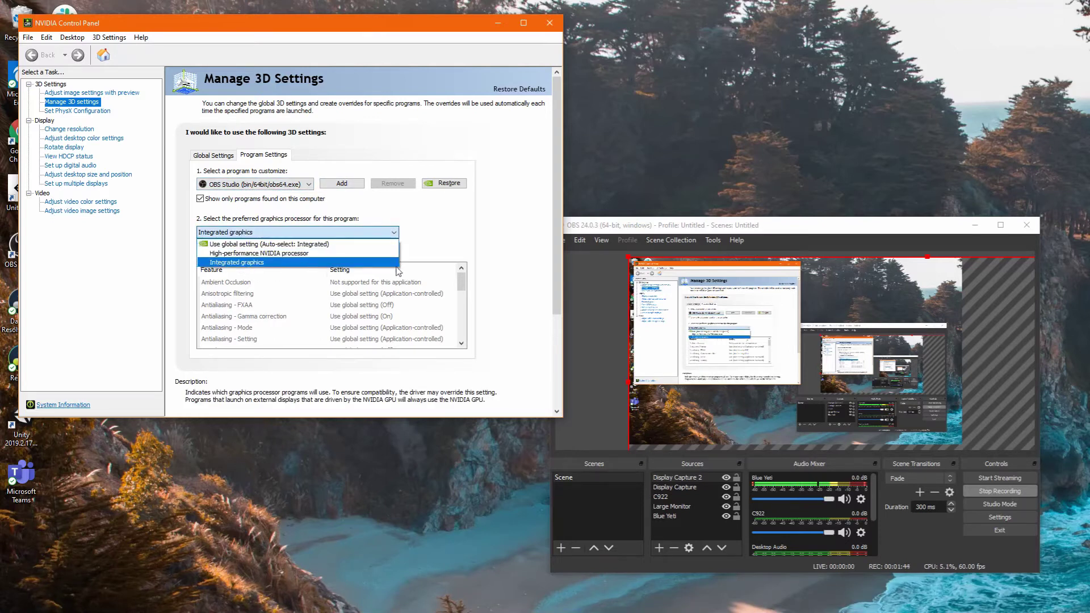
click(464, 253)
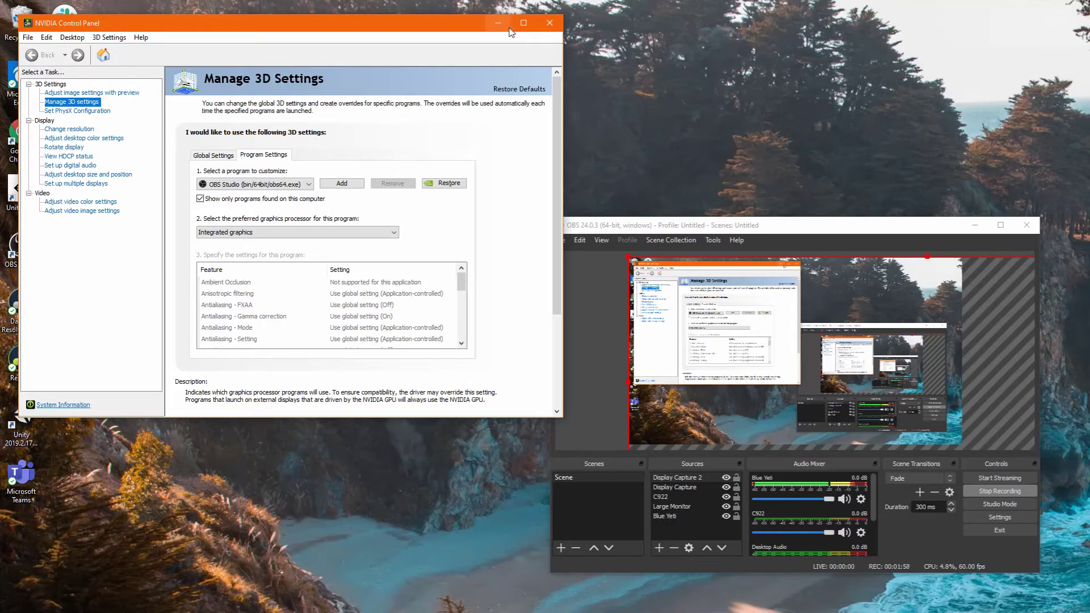
click(548, 25)
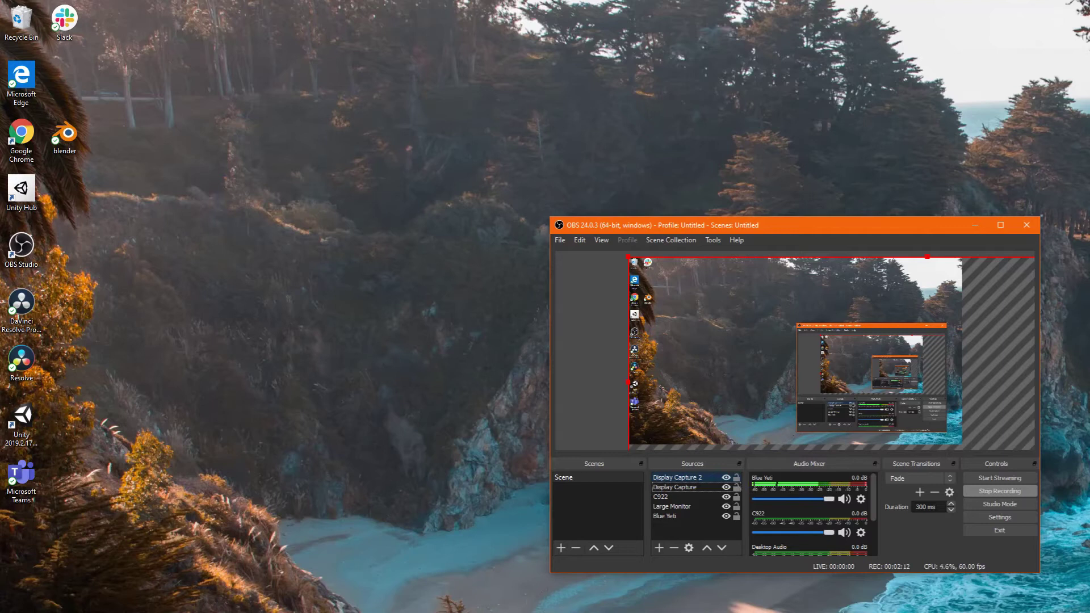
Open Device Manager through a Windows search for 'device'.
key(super+s)
text(dev)
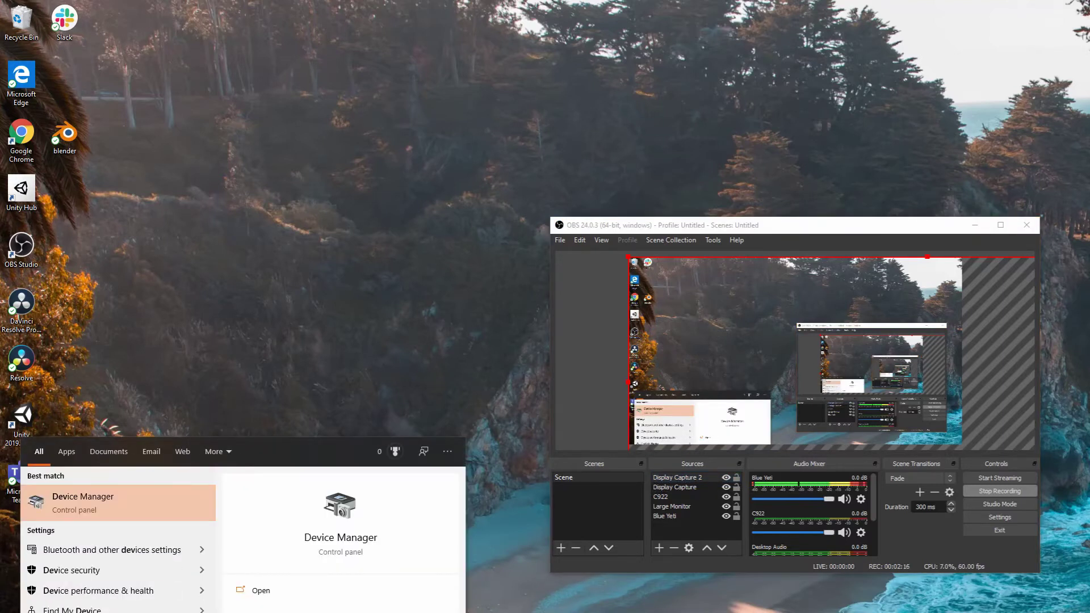
text(ice)
key(Return)
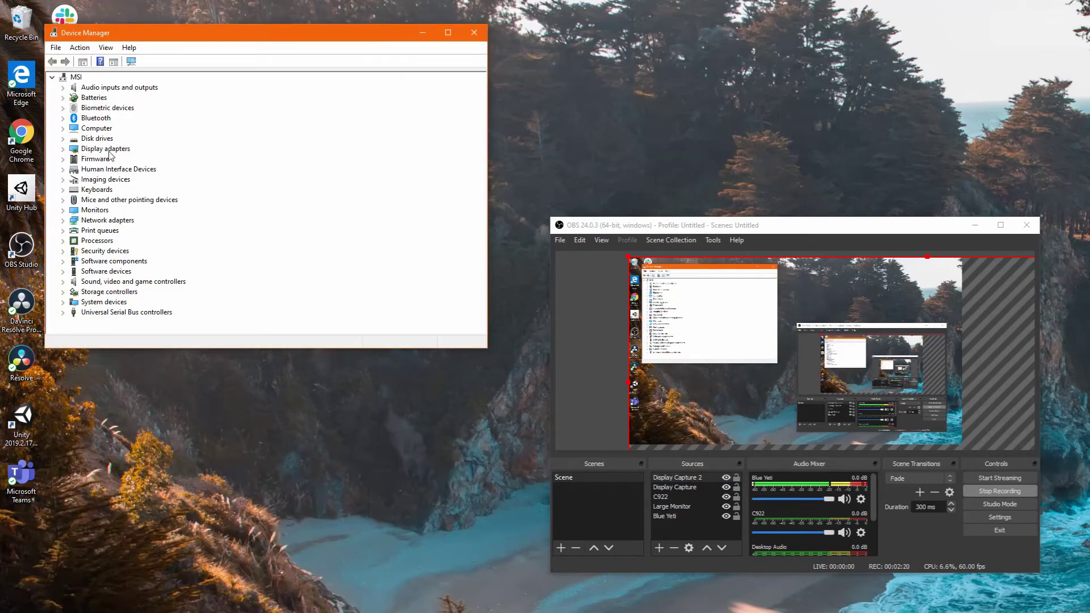
Expand Display adapters and bring up the actions for the NVIDIA GeForce RTX 2060.
click(109, 150)
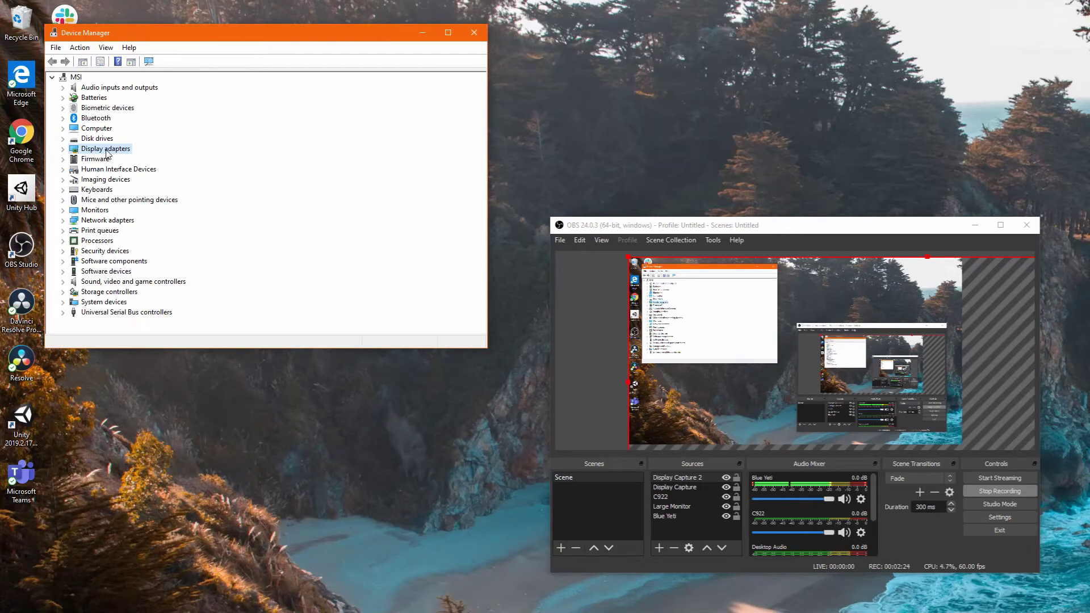
double_click(107, 150)
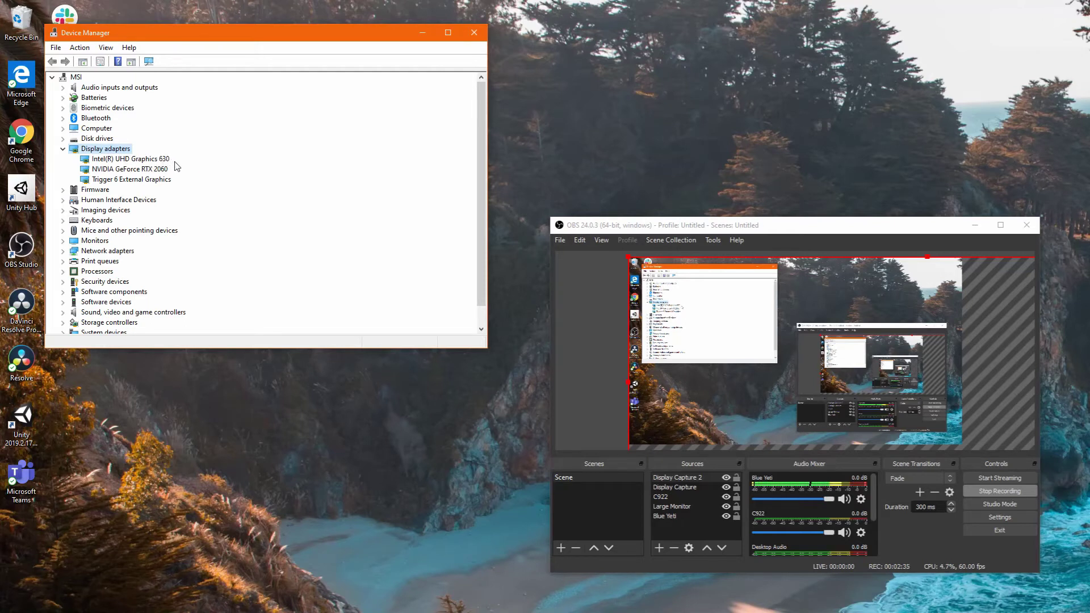
click(152, 169)
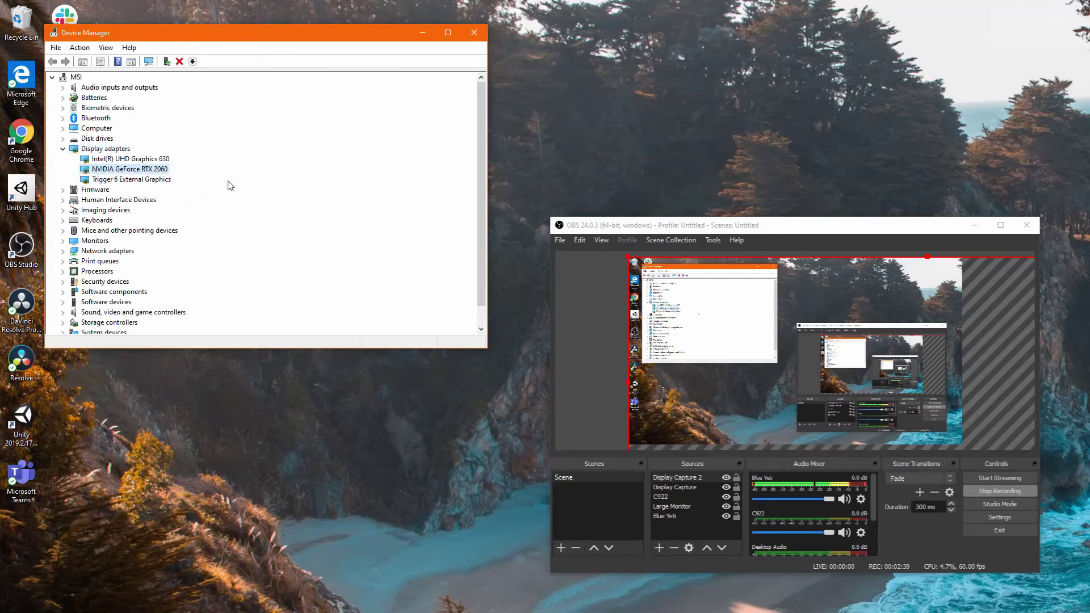
right_click(144, 173)
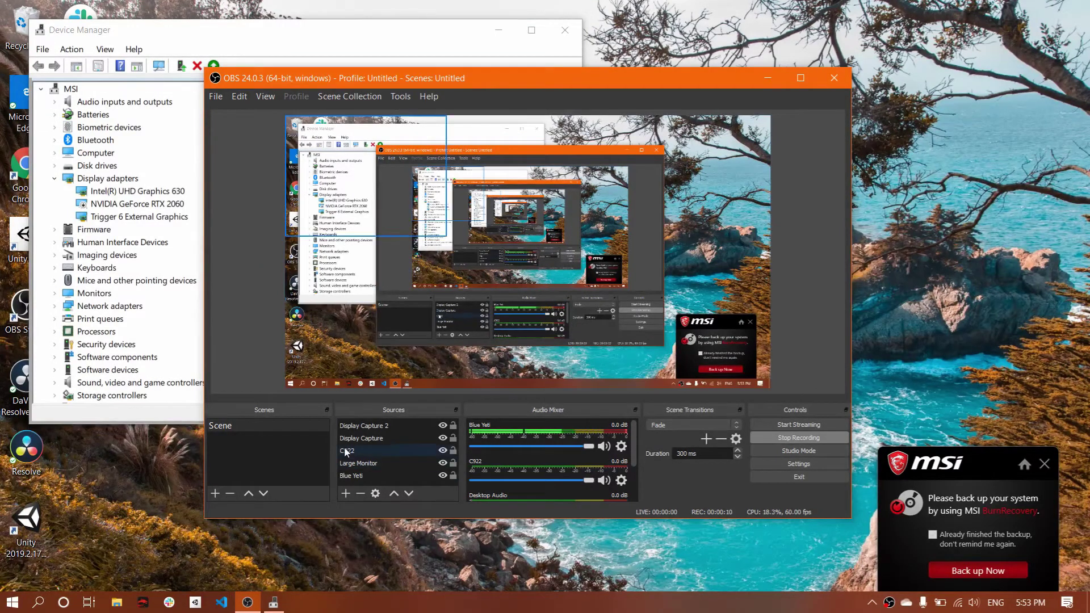
Add a Display Capture source named Display Capture 3, accepting its default Display 1 settings.
click(383, 439)
ctrl+click(386, 438)
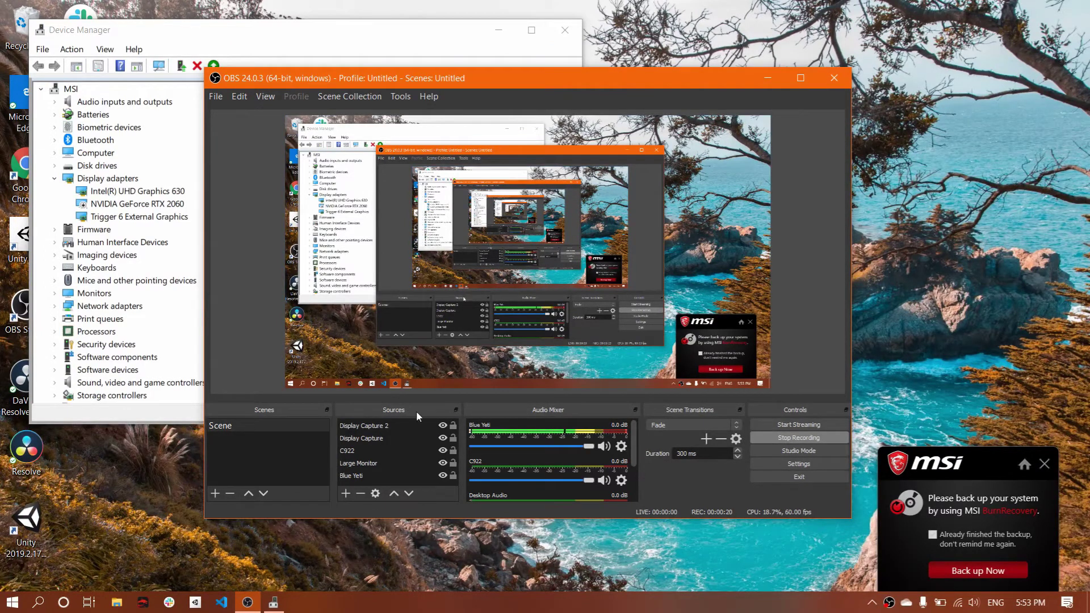
click(344, 494)
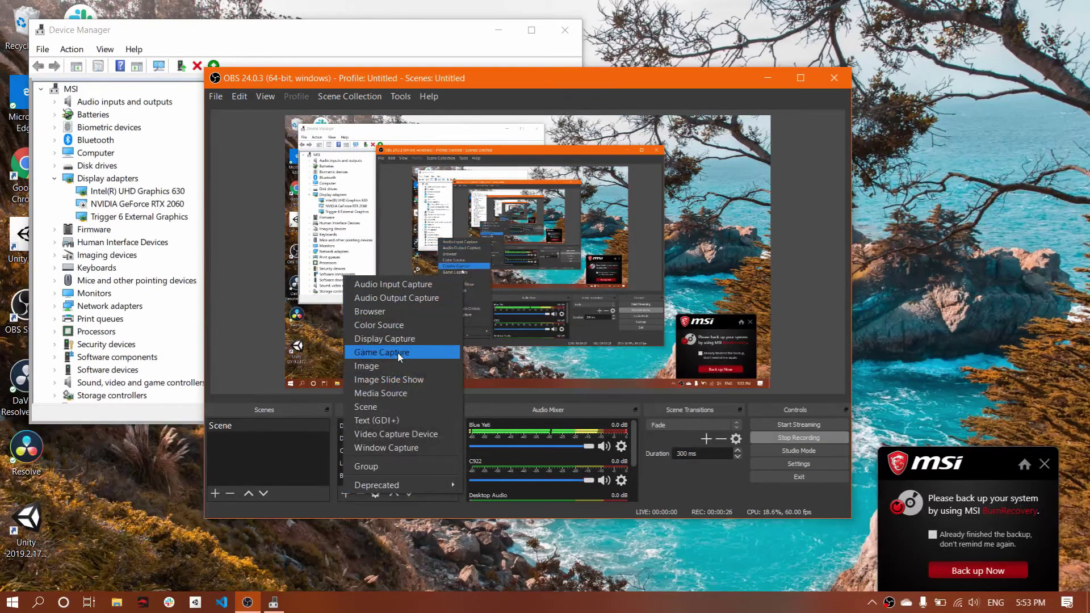
click(409, 340)
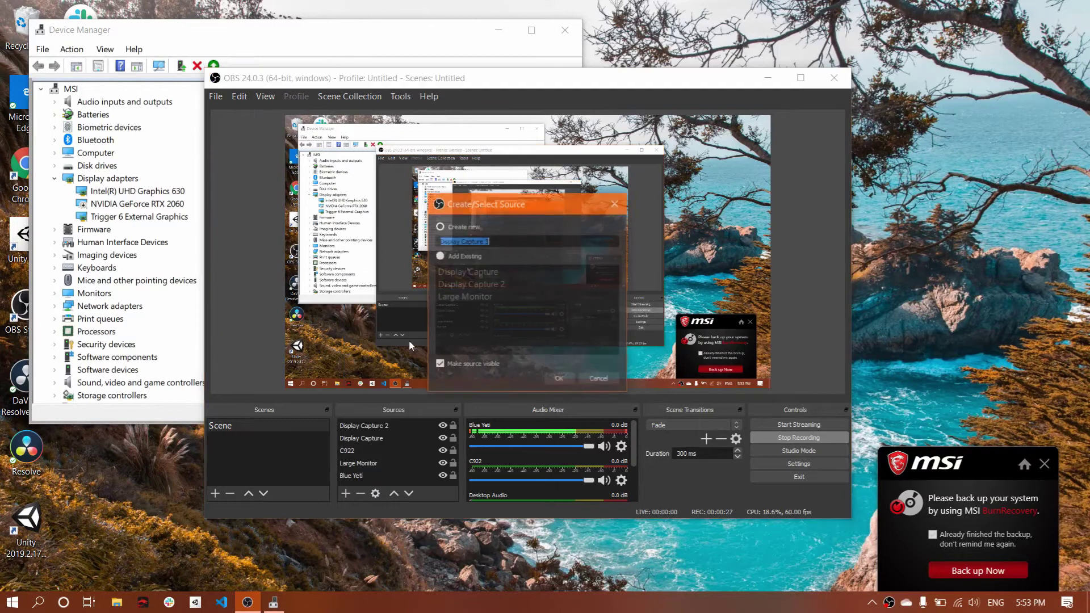
click(560, 379)
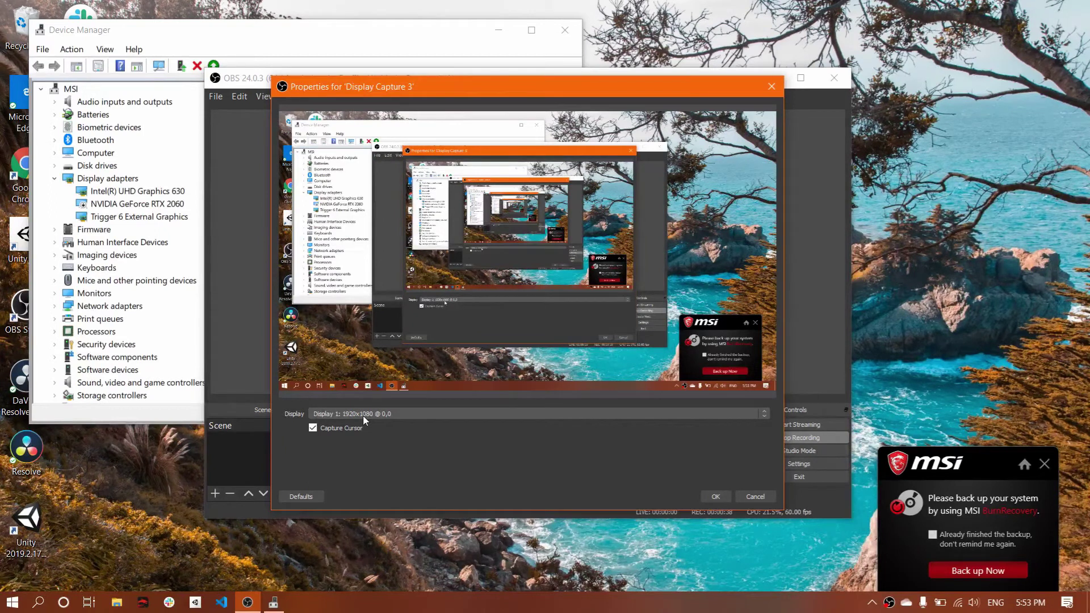
click(714, 499)
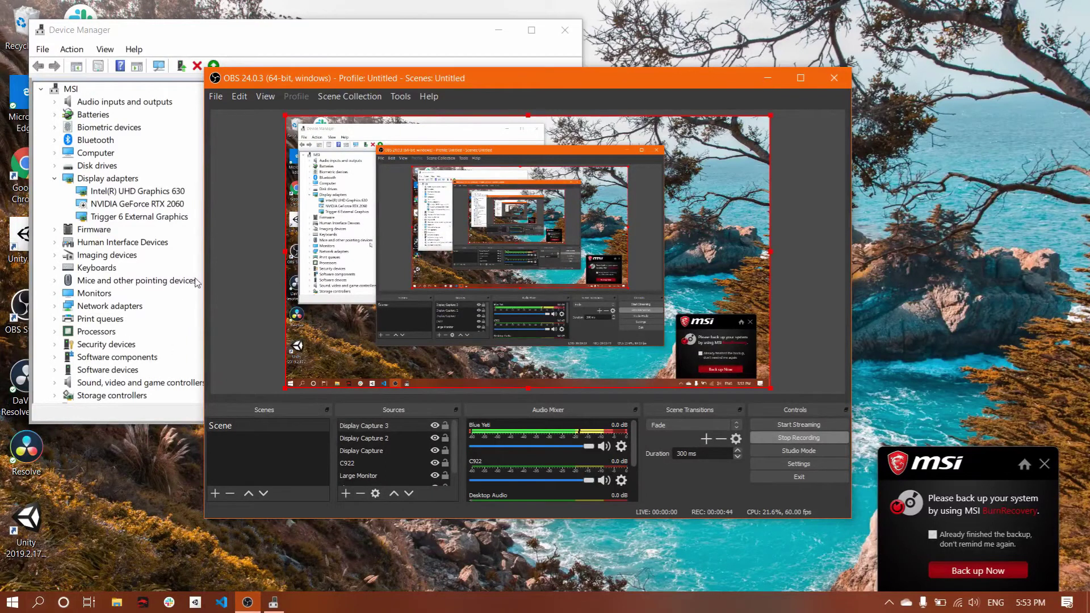
Restore the OBS window from the taskbar and drag it down over the wallpaper.
drag(364, 88, 620, 61)
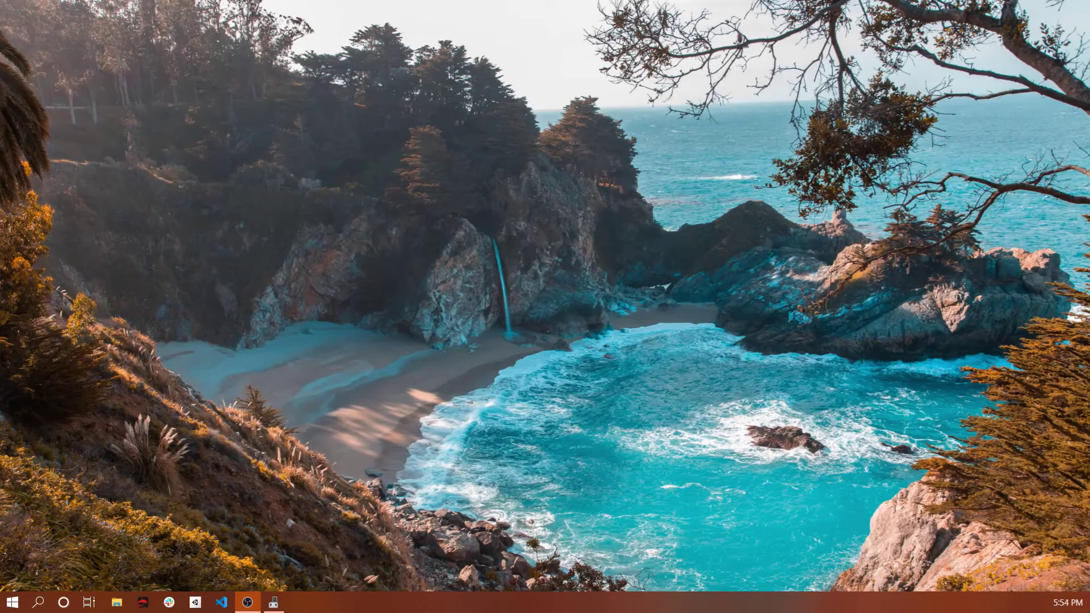
click(248, 602)
drag(495, 2, 495, 103)
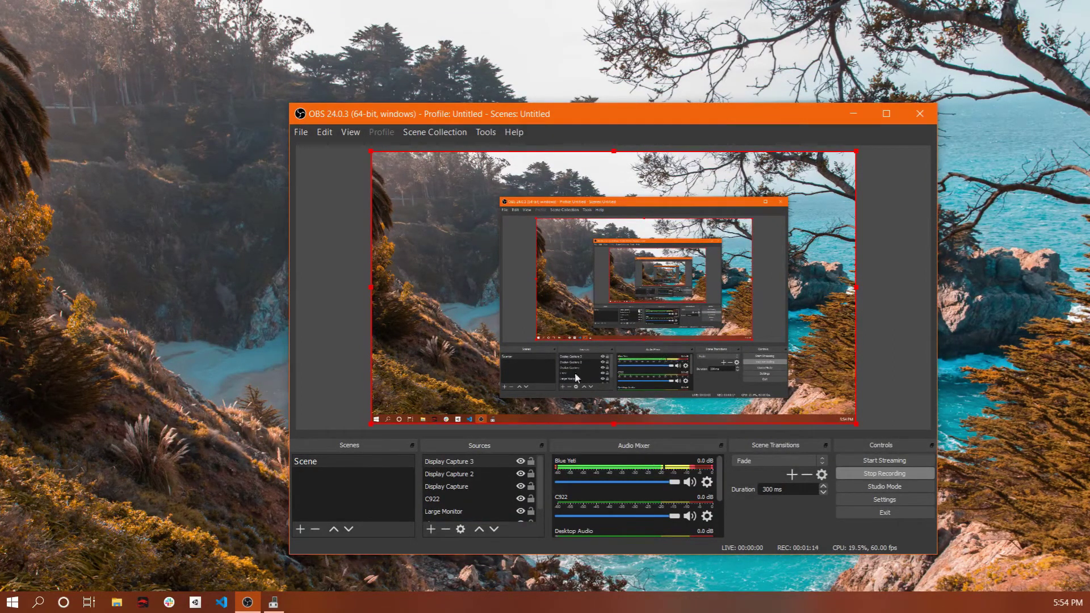
Confirm Display 1 as the captured display in Display Capture 3's properties.
scroll(490, 502, down, 1)
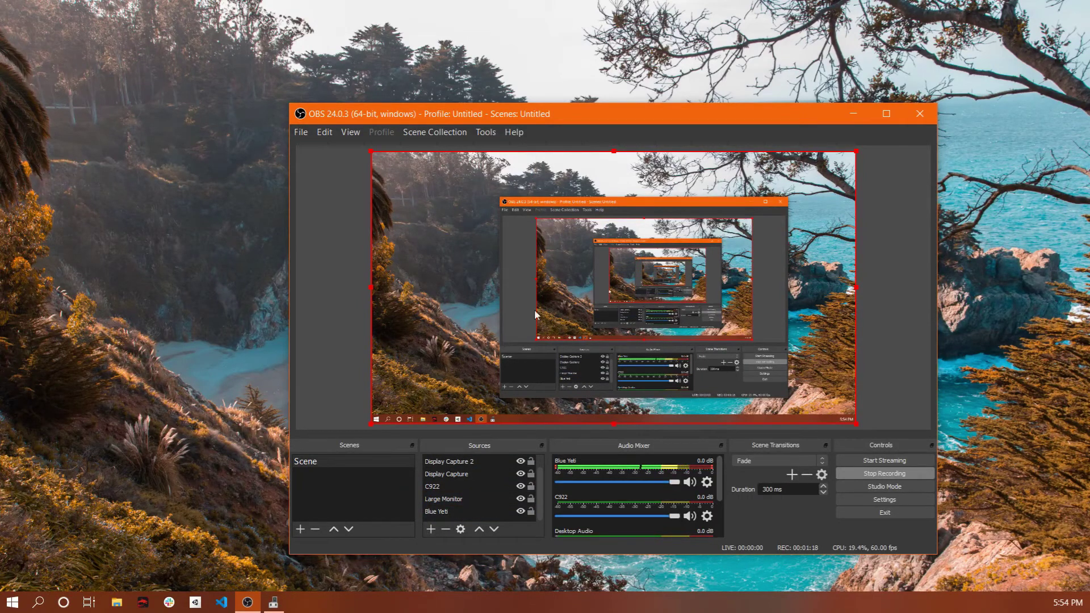
click(446, 500)
right_click(446, 500)
click(436, 464)
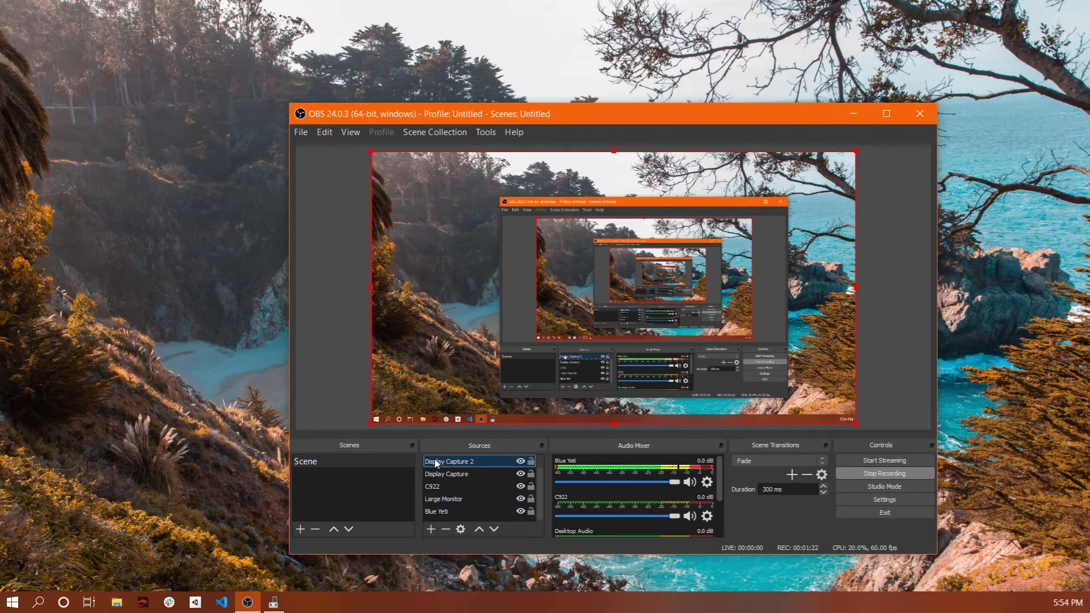
scroll(436, 463, up, 1)
right_click(466, 461)
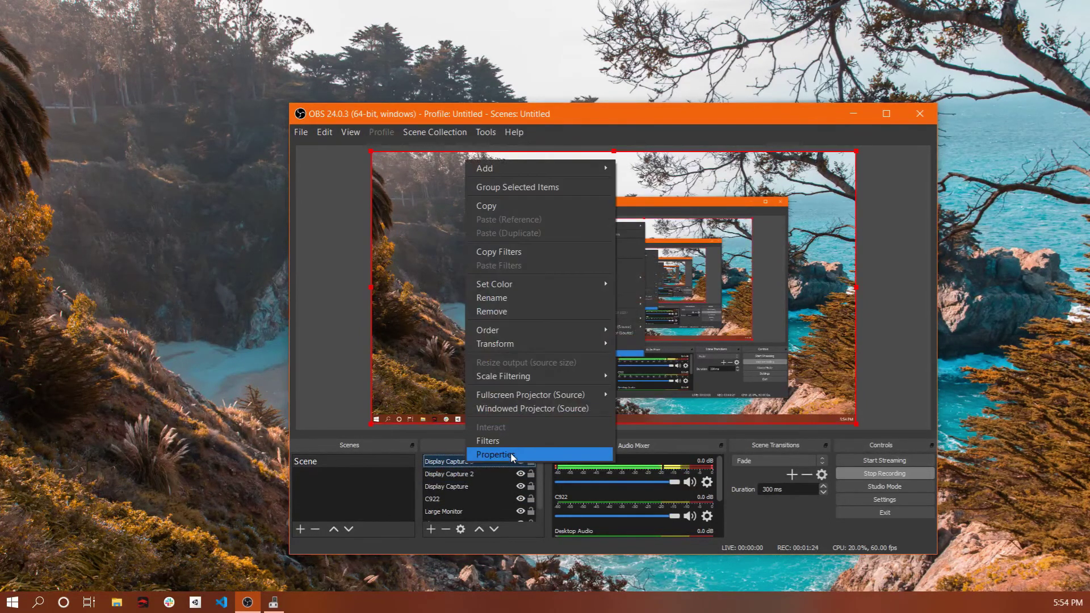
click(490, 455)
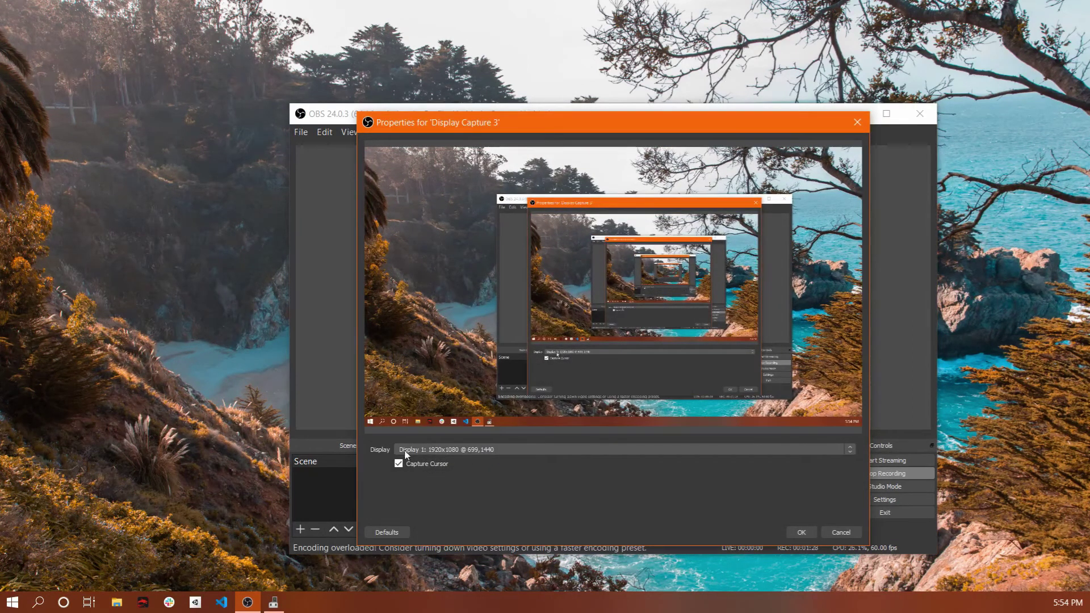
click(503, 450)
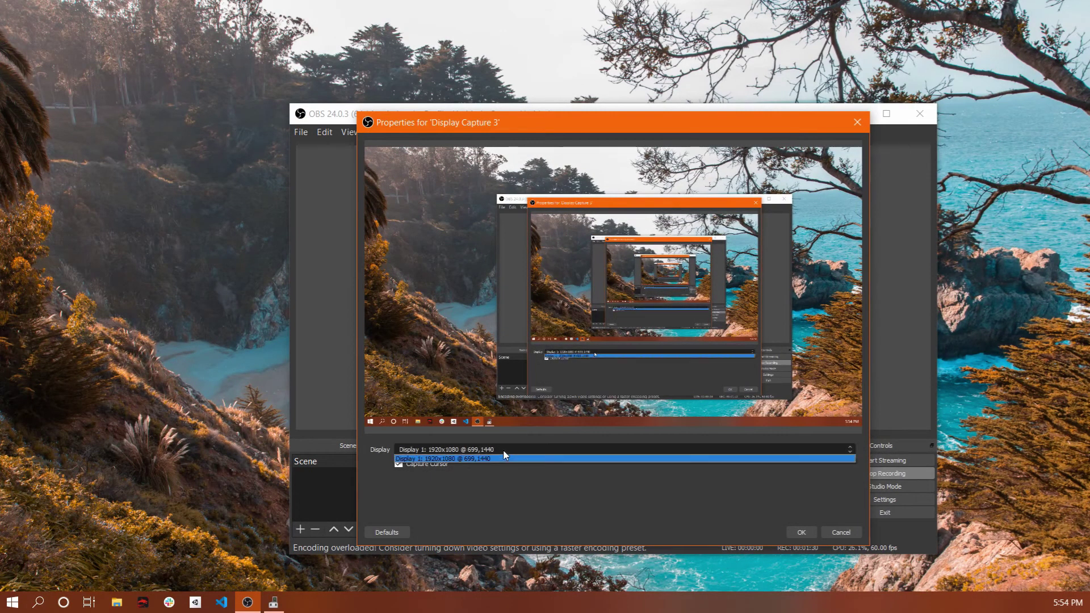
click(503, 449)
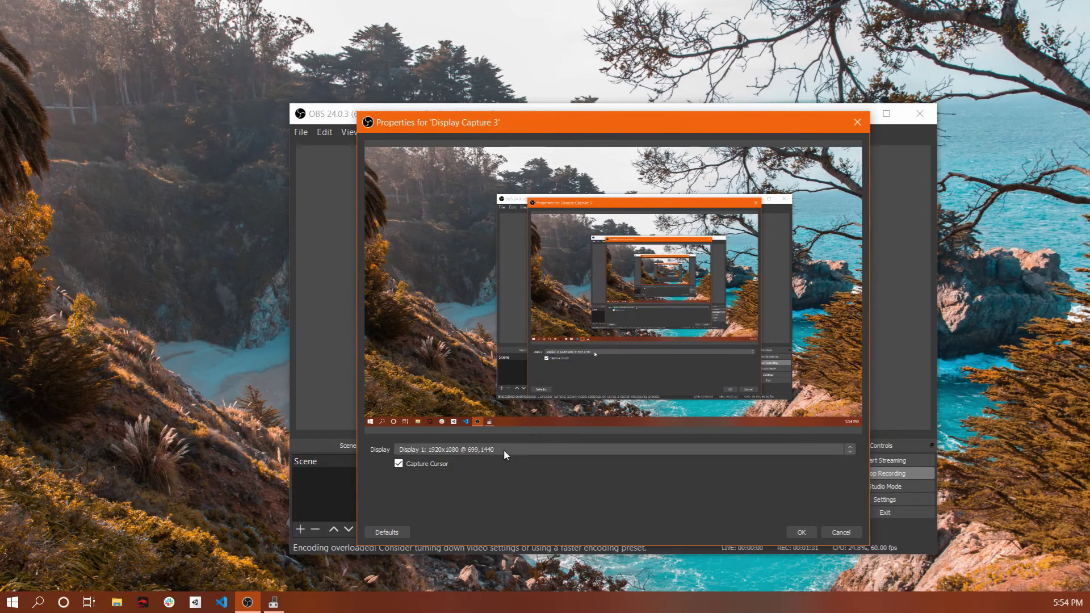
click(802, 532)
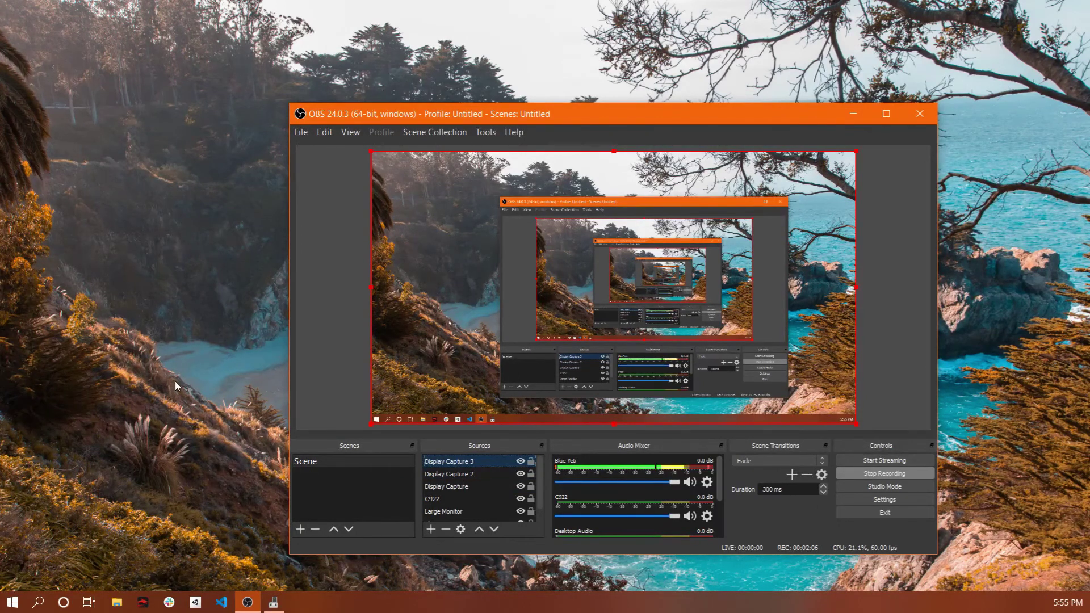
Narrow Device Manager and place it beside the OBS window so both are fully visible.
key(alt+Tab)
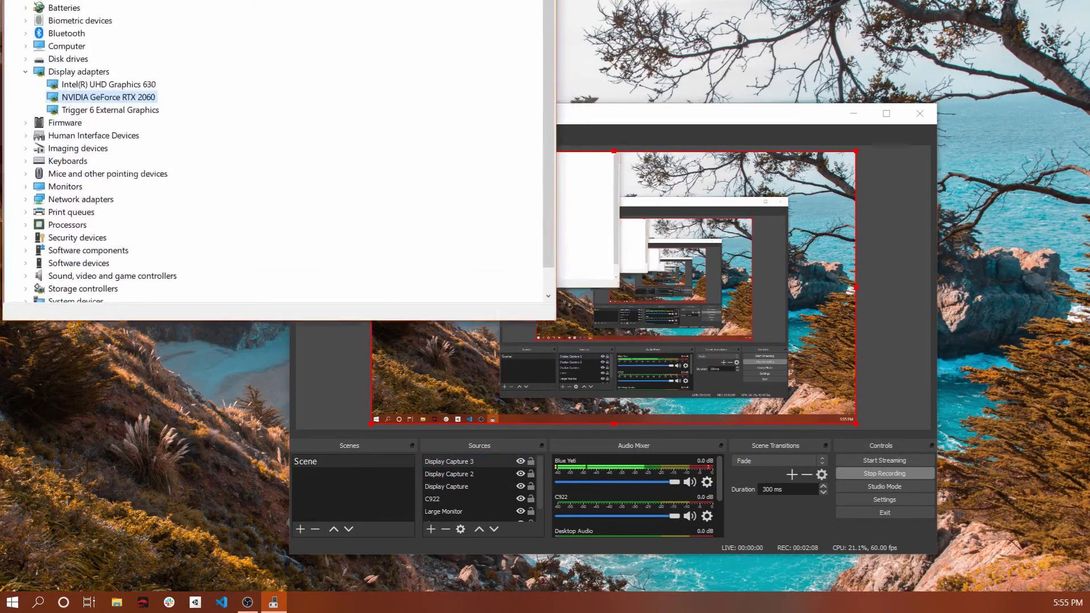
drag(681, 113, 817, 82)
click(337, 101)
drag(338, 98, 376, 70)
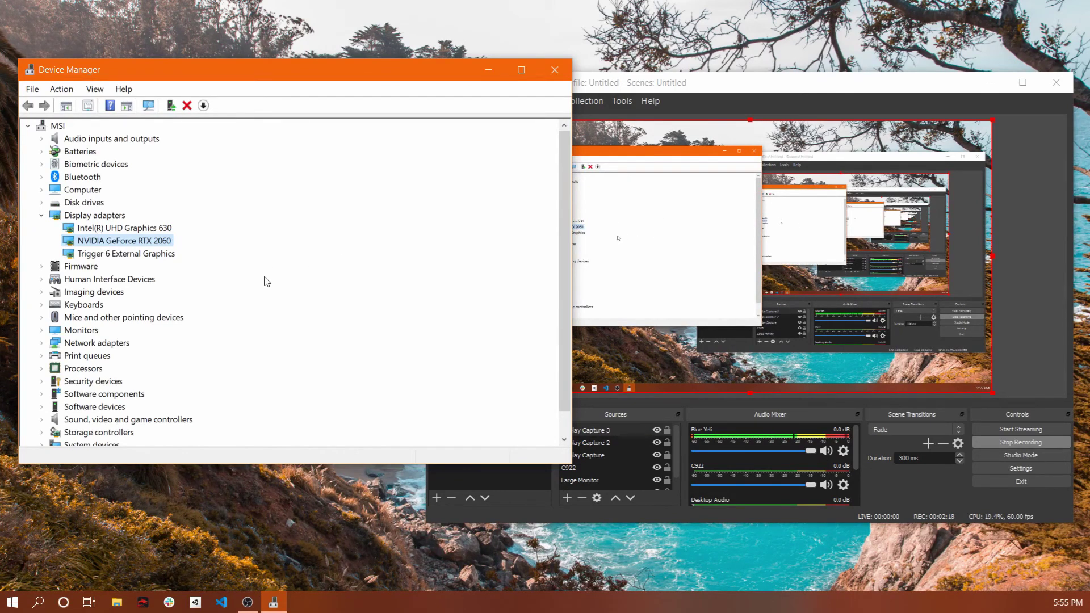
drag(571, 261, 425, 283)
drag(516, 86, 517, 57)
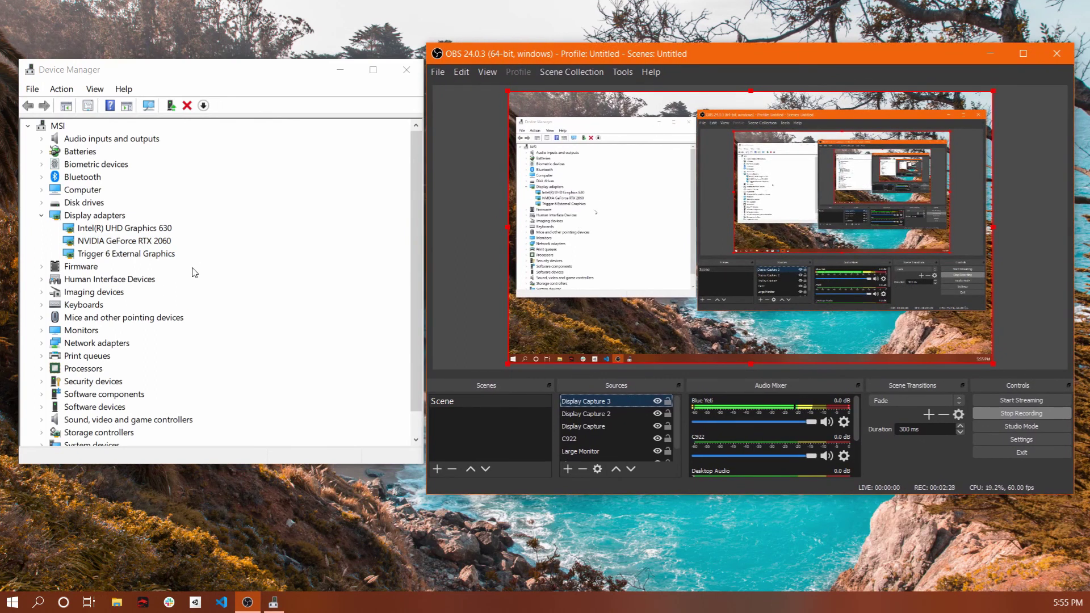